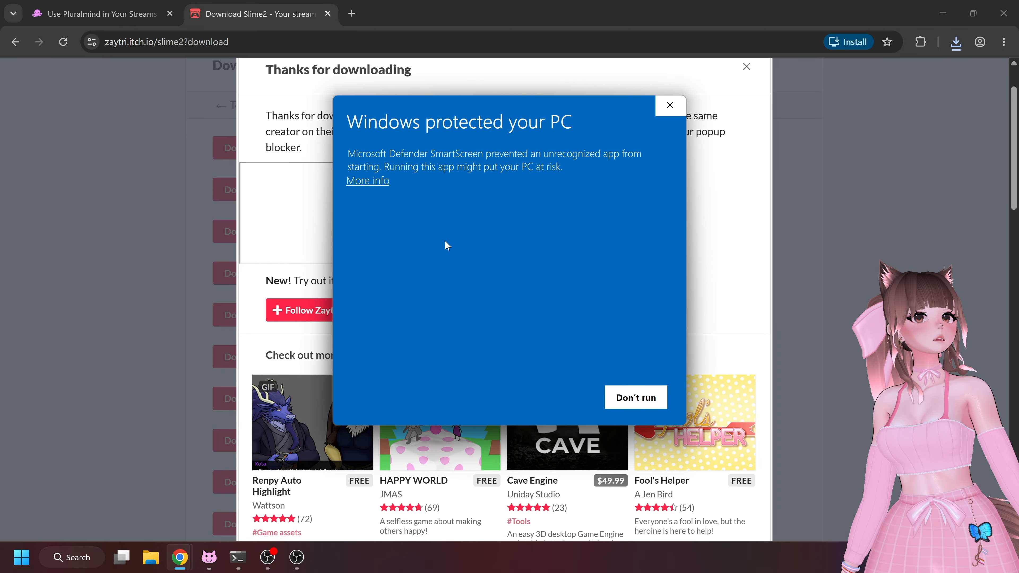
Let the downloaded Slime2 installer run past the SmartScreen warning and close the download tab
{"action": "left_click", "coordinate": [368, 181]}
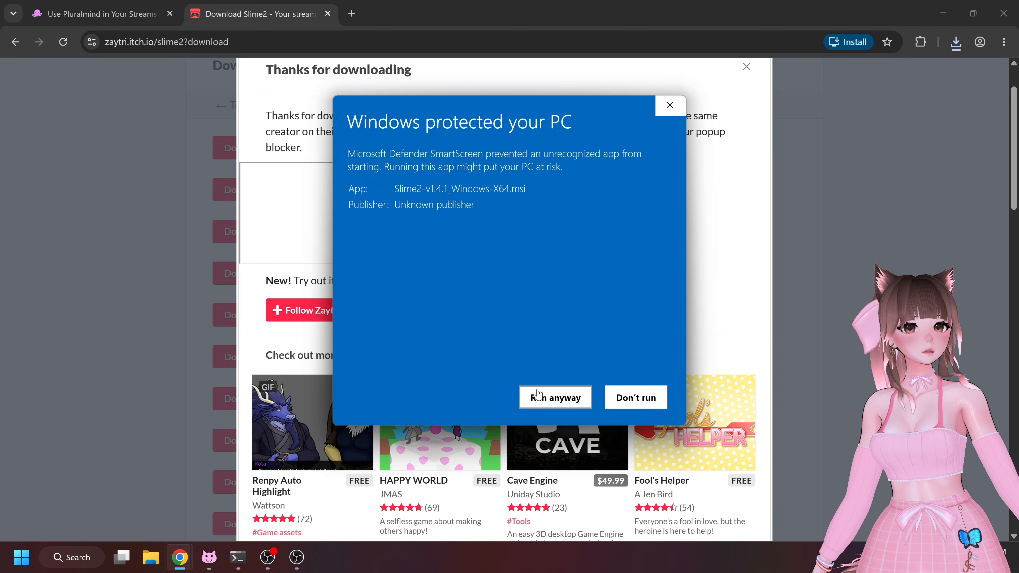
{"action": "left_click", "coordinate": [567, 396]}
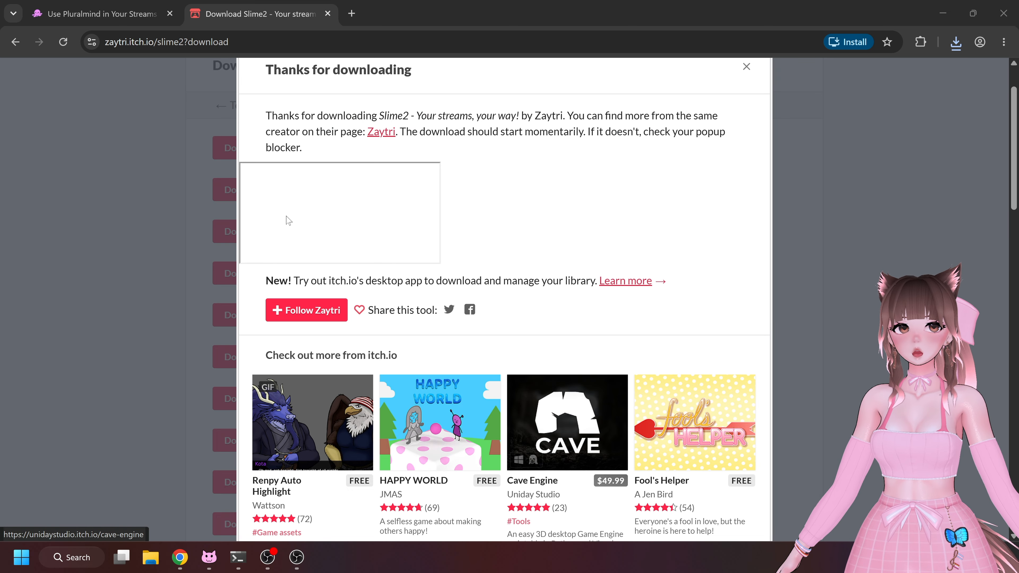
{"action": "left_click", "coordinate": [327, 14]}
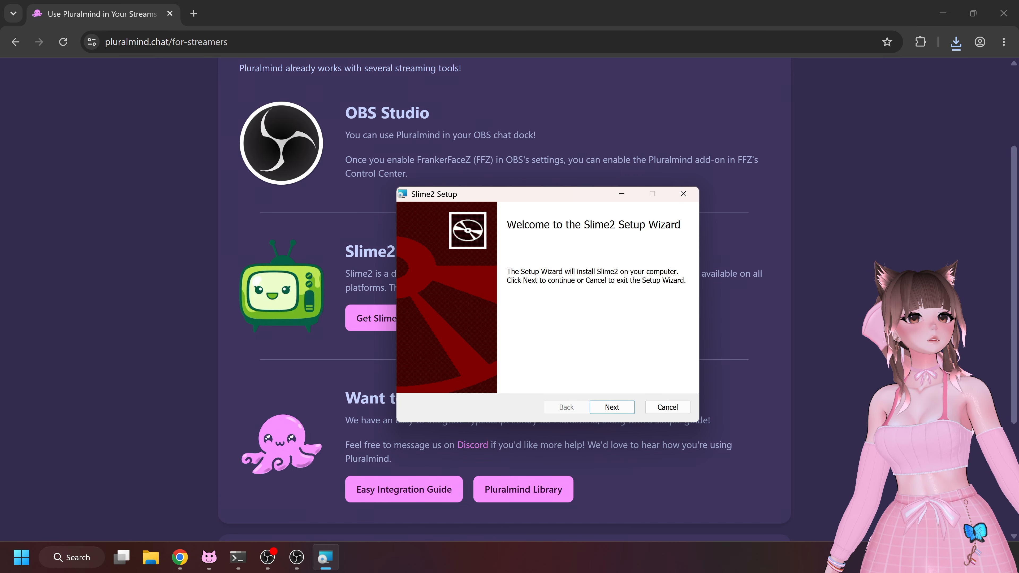
Complete the Slime2 setup wizard with the default folder C:\Program Files\Slime2\ and launch Slime2
{"action": "left_click", "coordinate": [613, 408]}
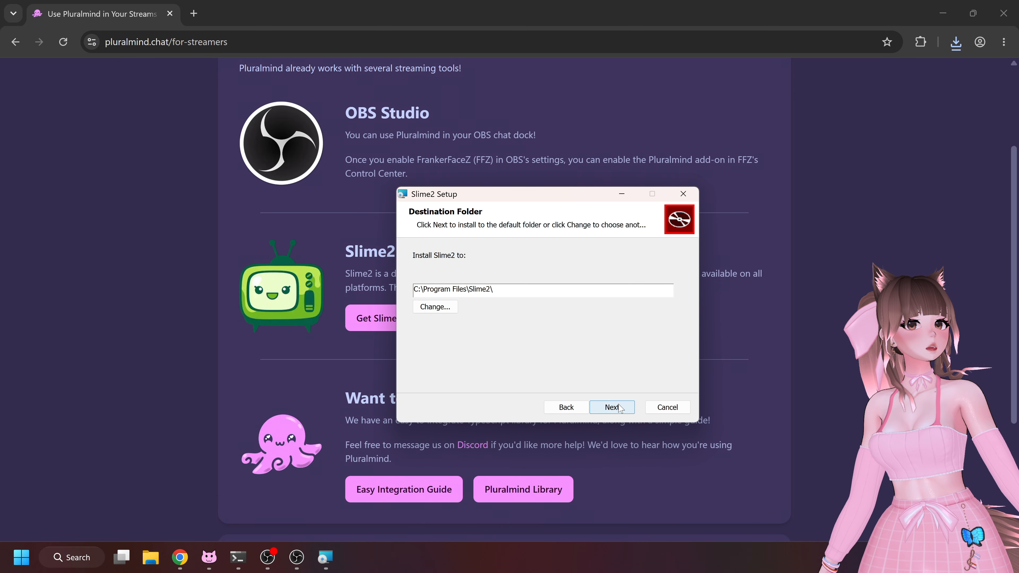
{"action": "left_click", "coordinate": [621, 408]}
{"action": "left_click", "coordinate": [618, 410]}
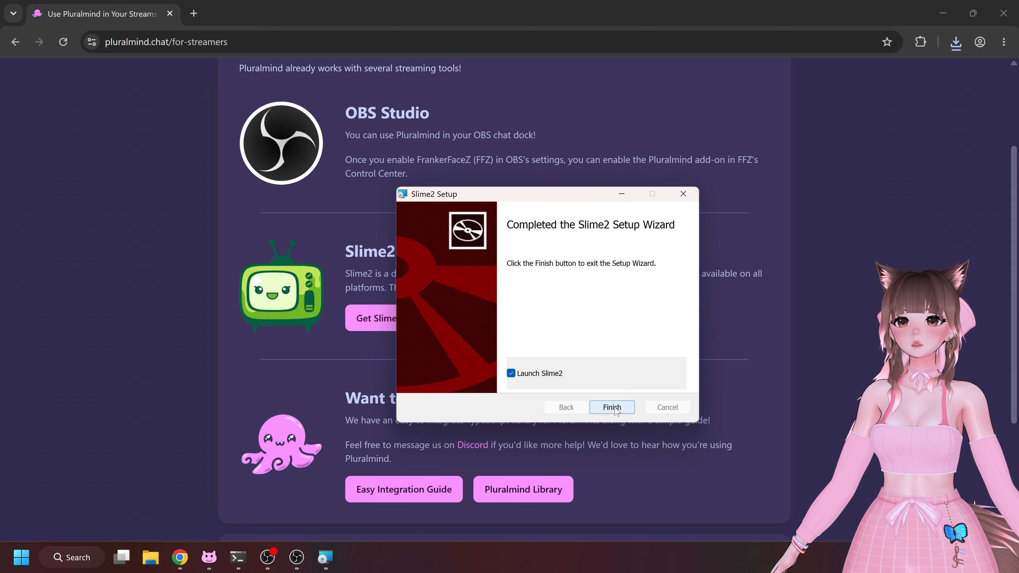
{"action": "left_click", "coordinate": [612, 407]}
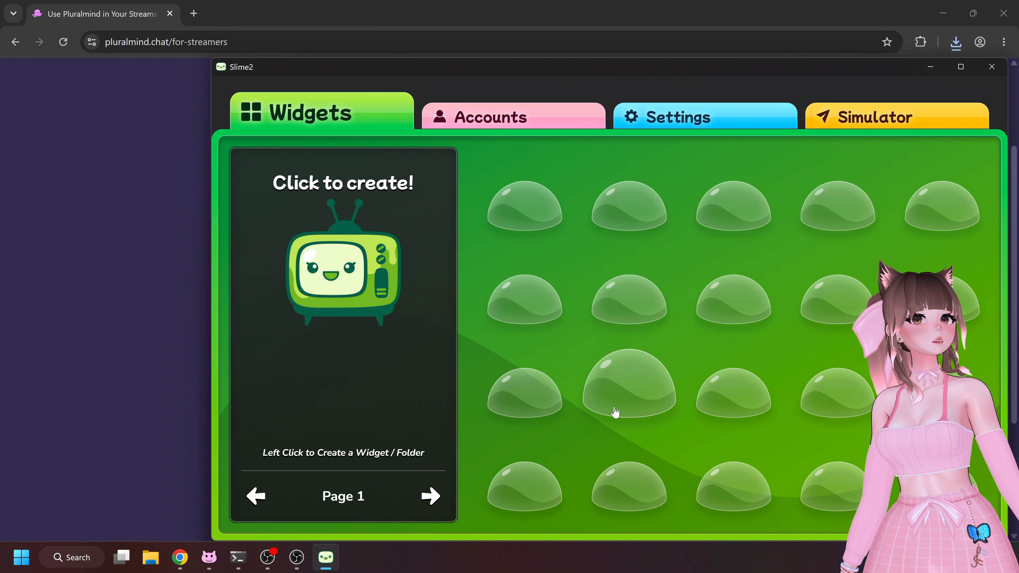
Connect the Twitch account as a read account in Slime2 and save it as the default account
{"action": "left_click_drag", "start_coordinate": [549, 74], "coordinate": [469, 44]}
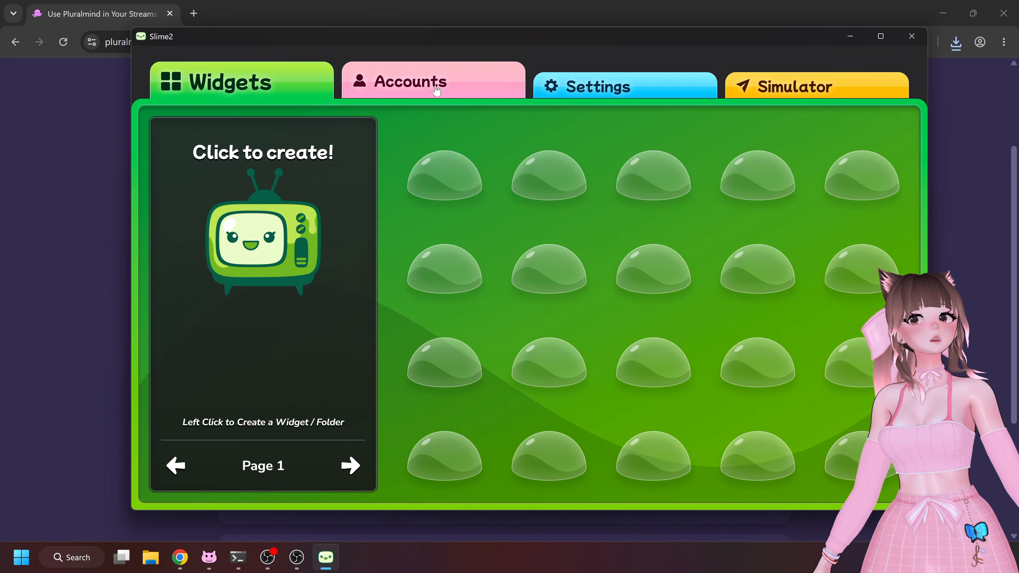
{"action": "left_click", "coordinate": [436, 91]}
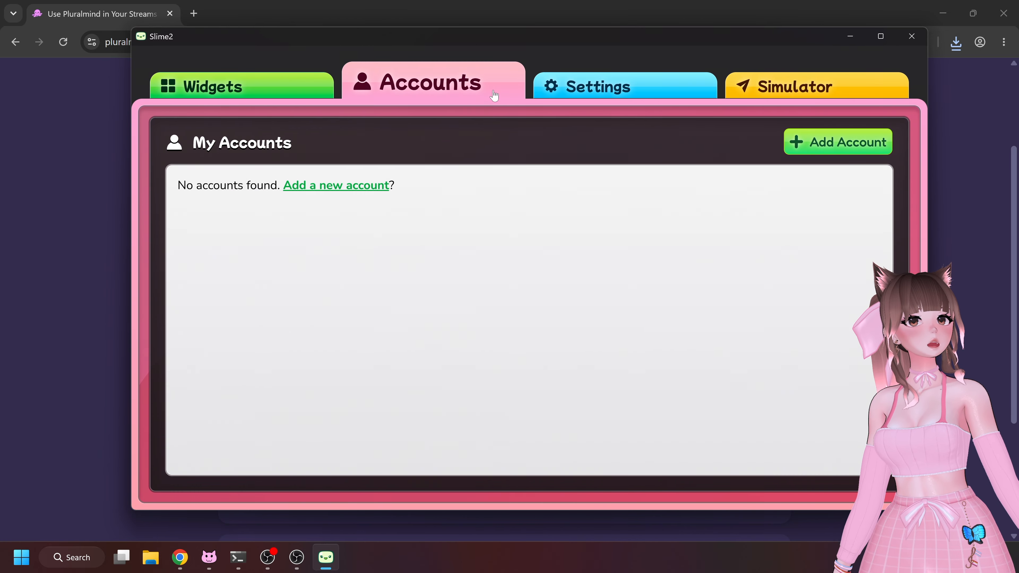
{"action": "left_click", "coordinate": [847, 142]}
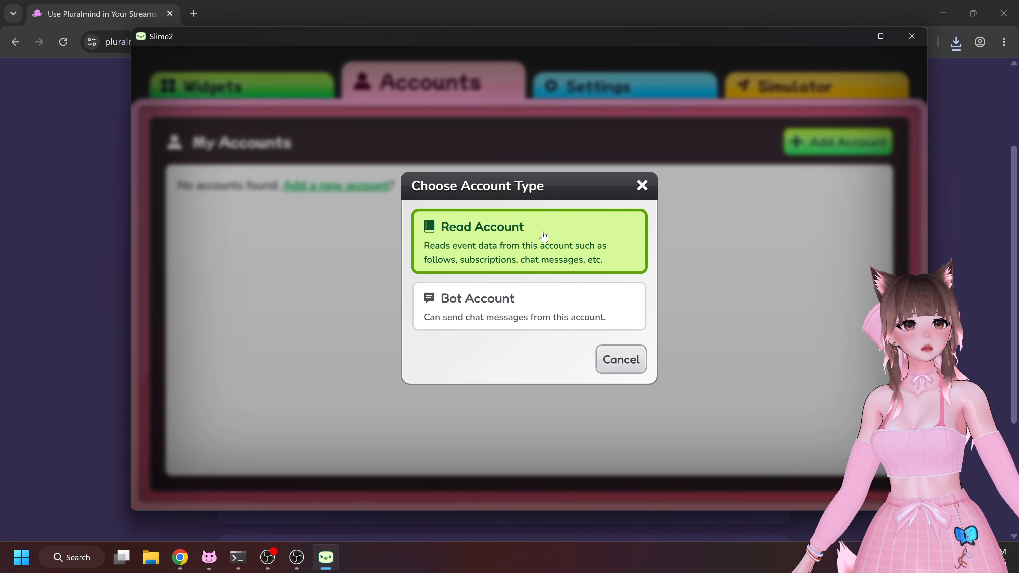
{"action": "left_click", "coordinate": [552, 246]}
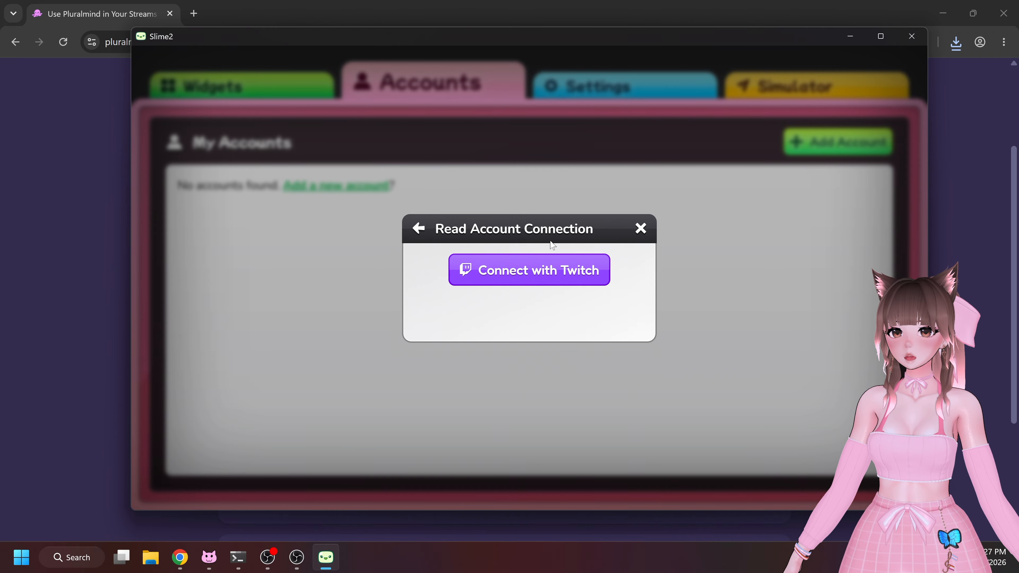
{"action": "left_click", "coordinate": [531, 269]}
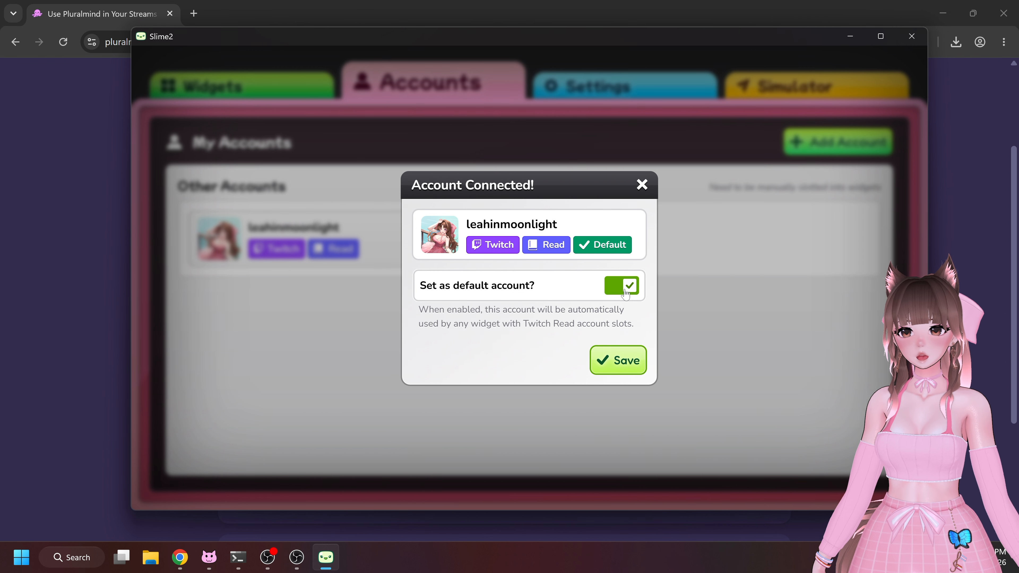
{"action": "left_click", "coordinate": [619, 363]}
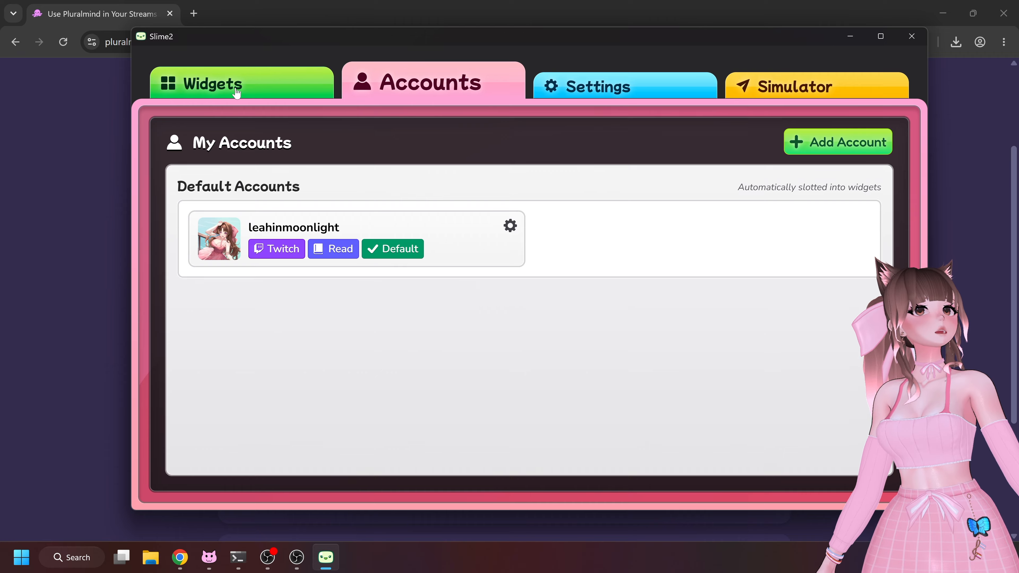
Install the Chat Box widget into the first empty widget tile and open its settings
{"action": "left_click", "coordinate": [262, 94]}
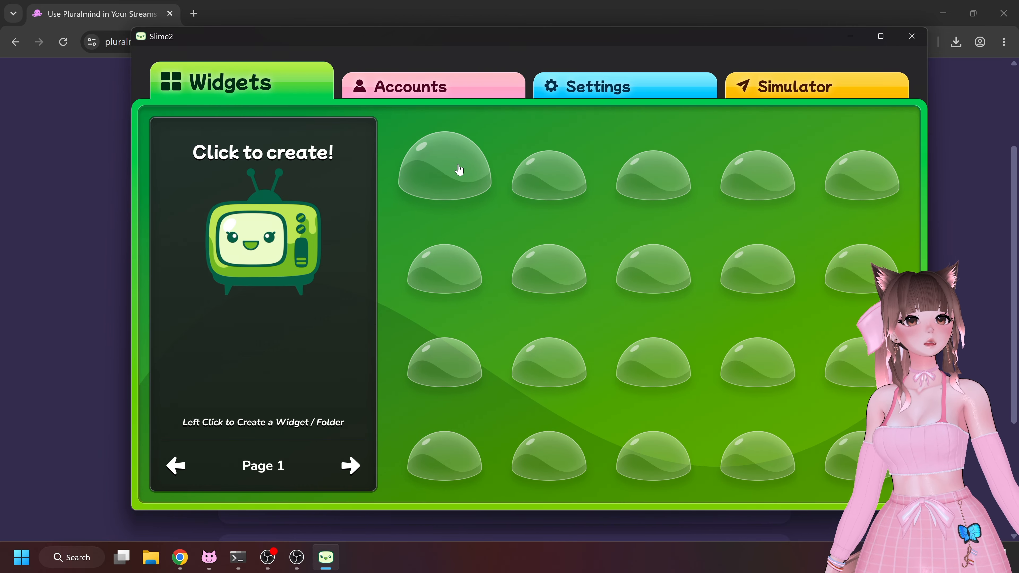
{"action": "left_click", "coordinate": [459, 170]}
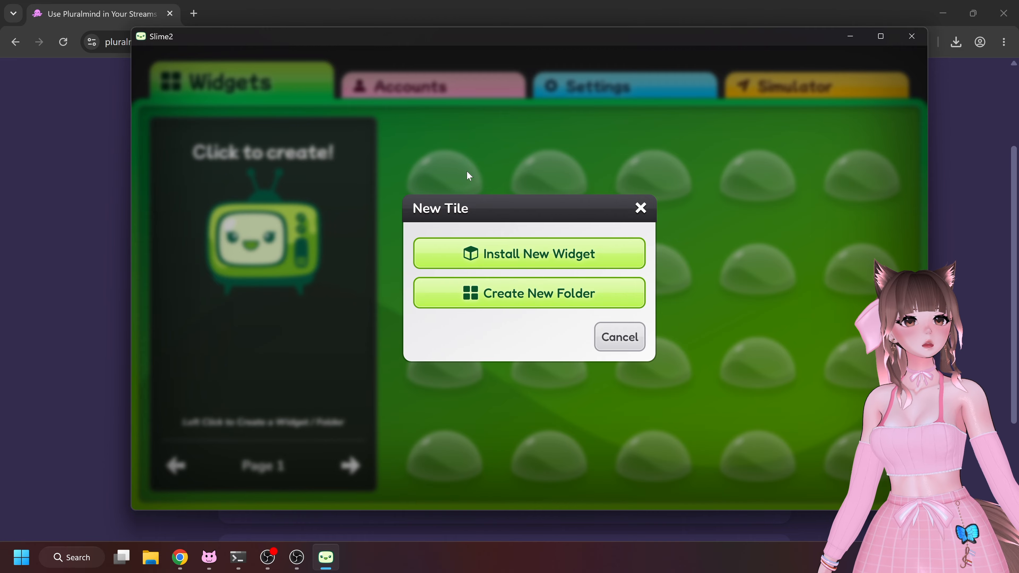
{"action": "left_click", "coordinate": [562, 265]}
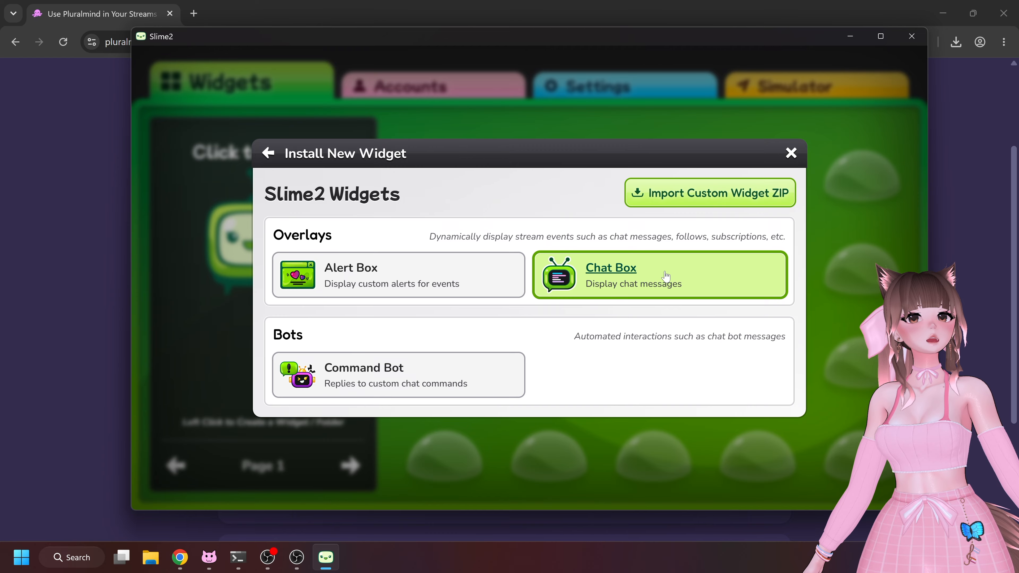
{"action": "left_click", "coordinate": [609, 271]}
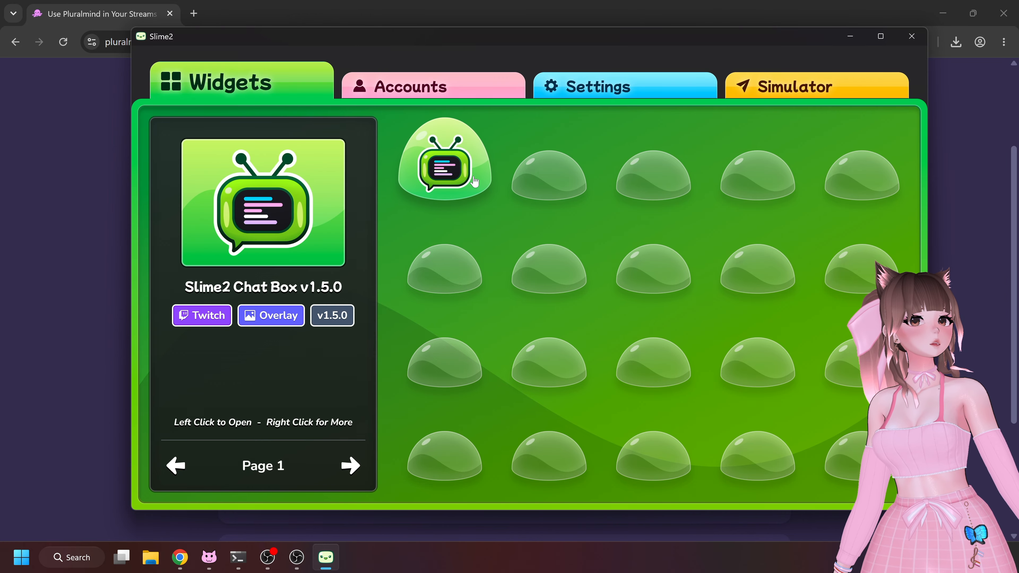
{"action": "left_click", "coordinate": [473, 181]}
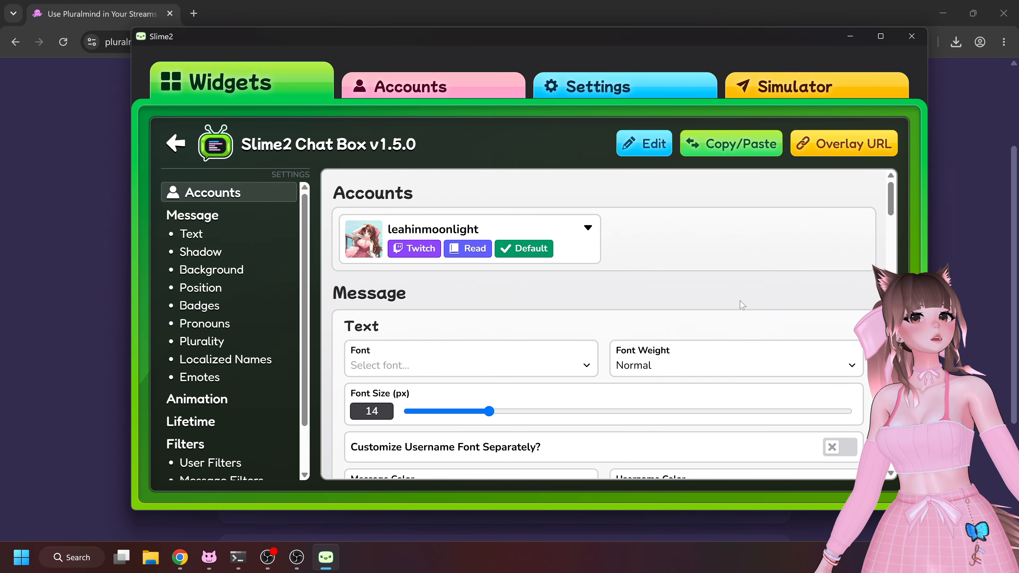
Scroll through the Chat Box widget settings to review the message, position, pronoun and plurality options
{"action": "mouse_move", "coordinate": [892, 201]}
{"action": "left_mouse_down"}
{"action": "mouse_move", "coordinate": [890, 227]}
{"action": "mouse_move", "coordinate": [885, 191]}
{"action": "left_mouse_up"}
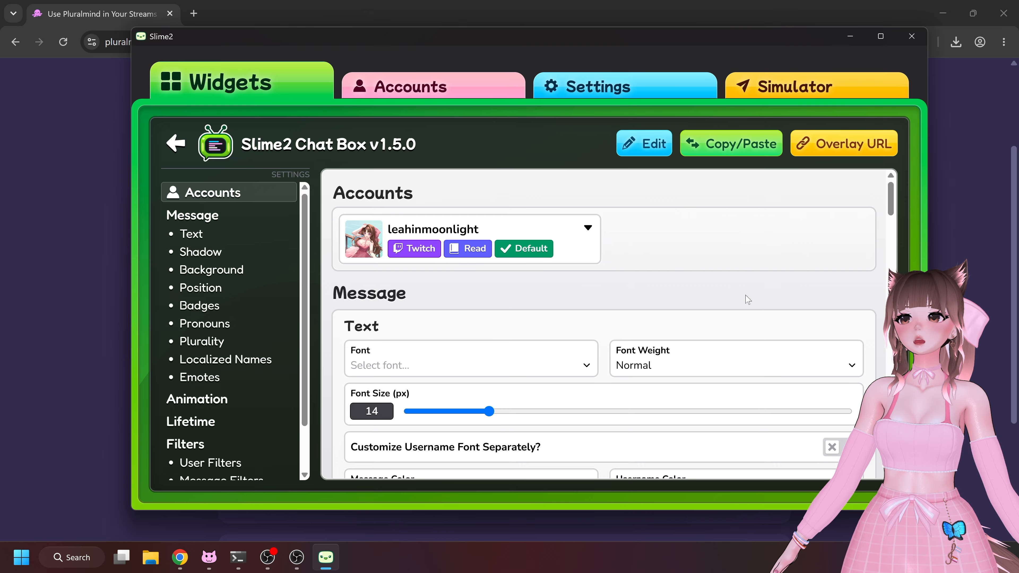
{"action": "scroll", "coordinate": [758, 300], "scroll_direction": "down", "scroll_amount": 5}
{"action": "scroll", "coordinate": [751, 307], "scroll_direction": "up", "scroll_amount": 1}
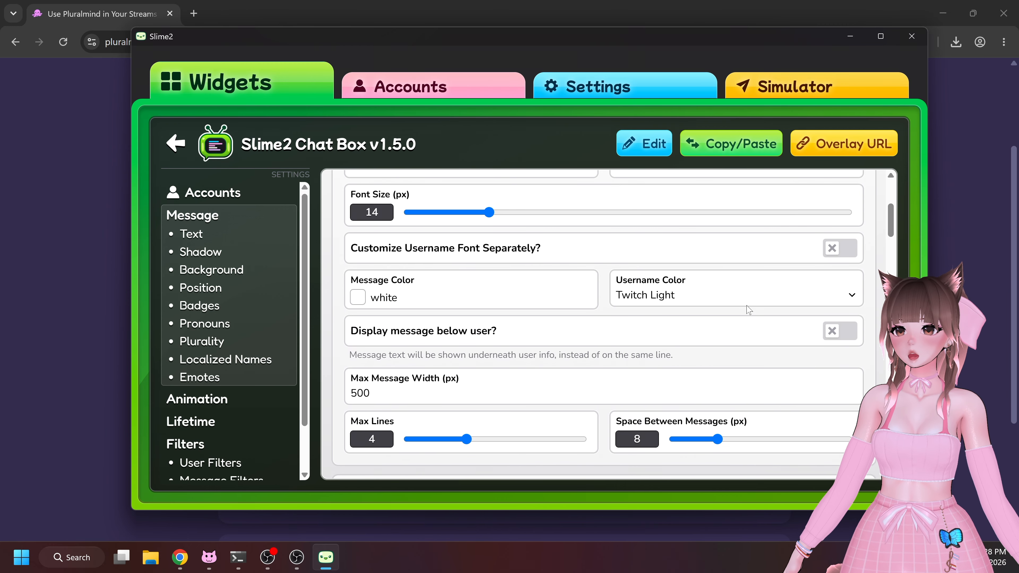
{"action": "scroll", "coordinate": [748, 310], "scroll_direction": "down", "scroll_amount": 4}
{"action": "scroll", "coordinate": [748, 311], "scroll_direction": "down", "scroll_amount": 8}
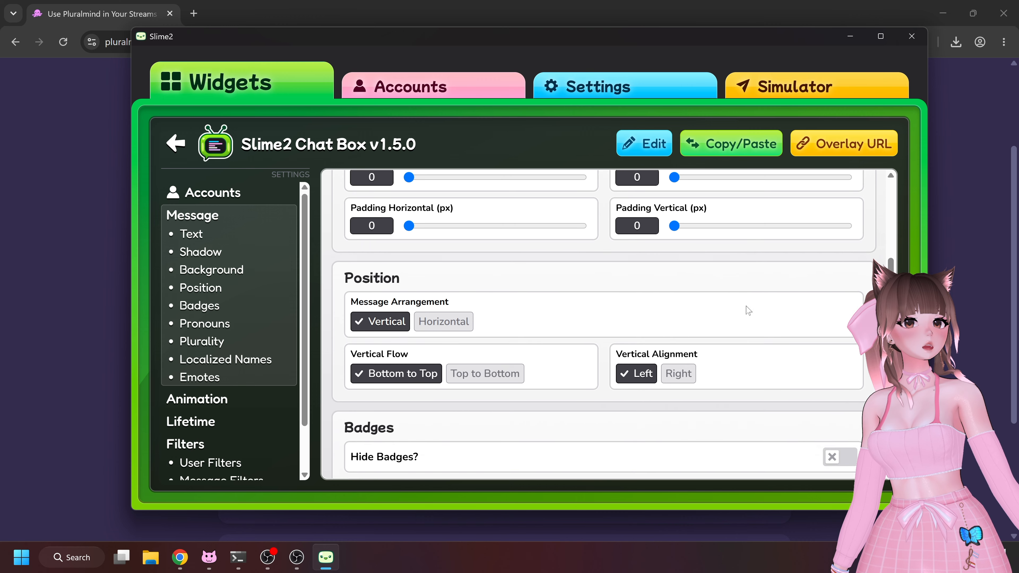
{"action": "scroll", "coordinate": [747, 313], "scroll_direction": "down", "scroll_amount": 8}
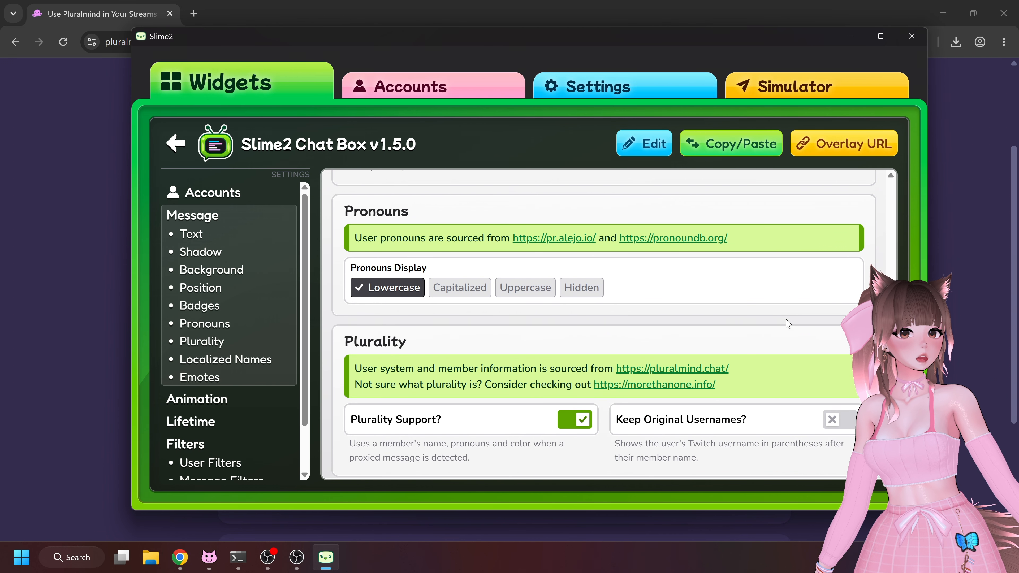
{"action": "scroll", "coordinate": [793, 326], "scroll_direction": "down", "scroll_amount": 3}
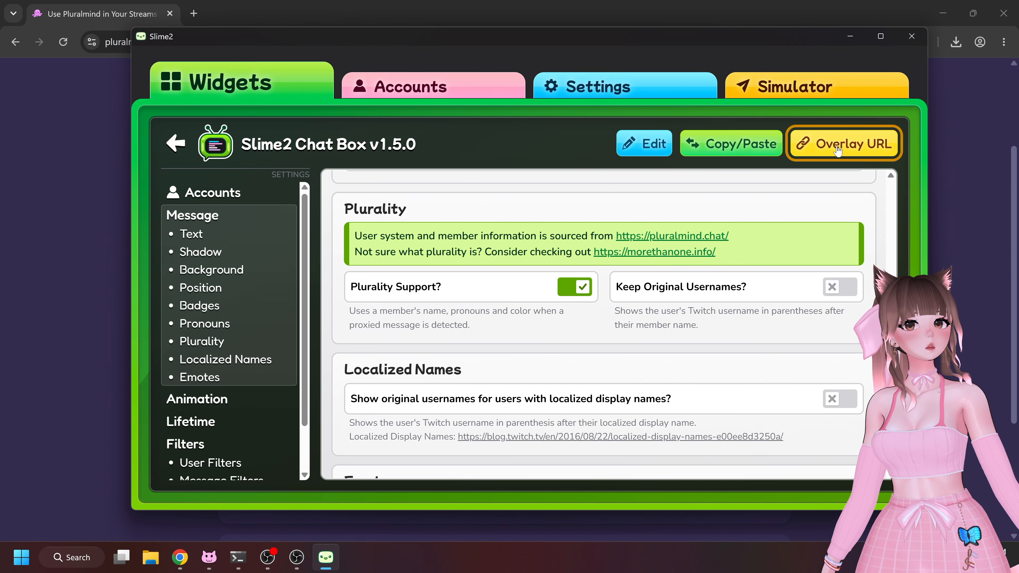
Copy the Chat Box widget's overlay URL
{"action": "left_click", "coordinate": [863, 149]}
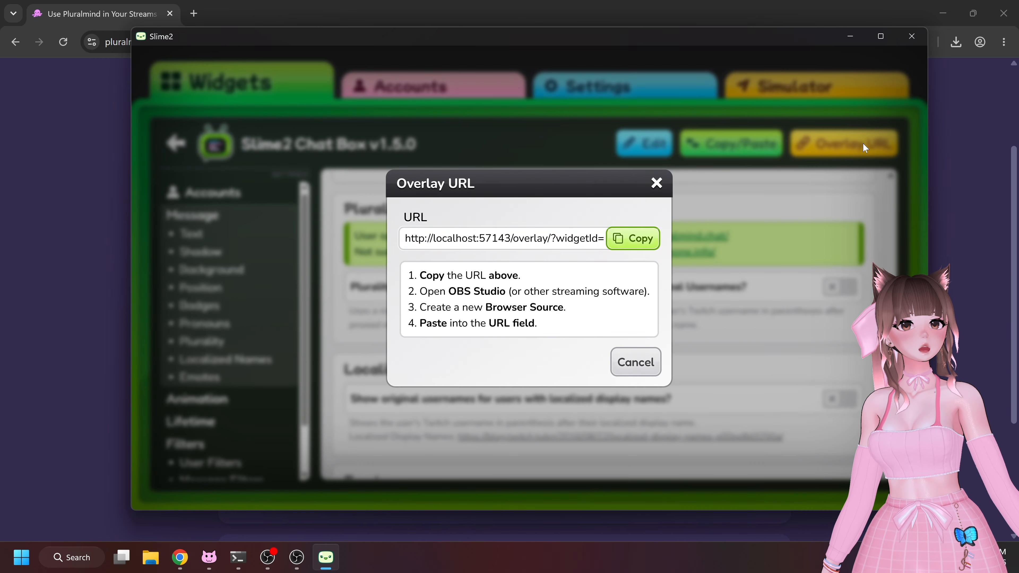
{"action": "left_click", "coordinate": [631, 240]}
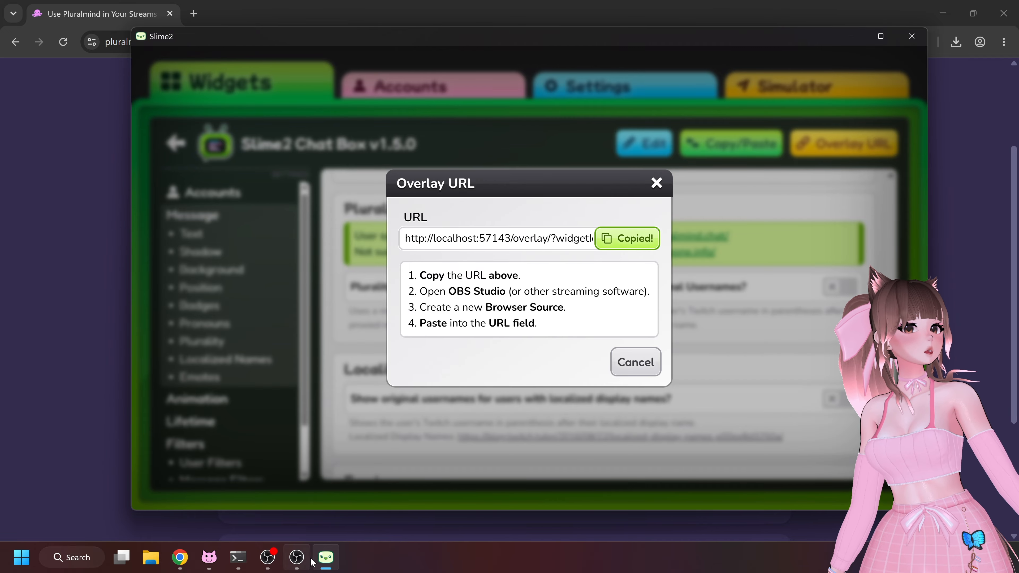
Switch to OBS and add a new Browser source named slime2 chat overlay to the Demo scene
{"action": "left_click", "coordinate": [299, 558]}
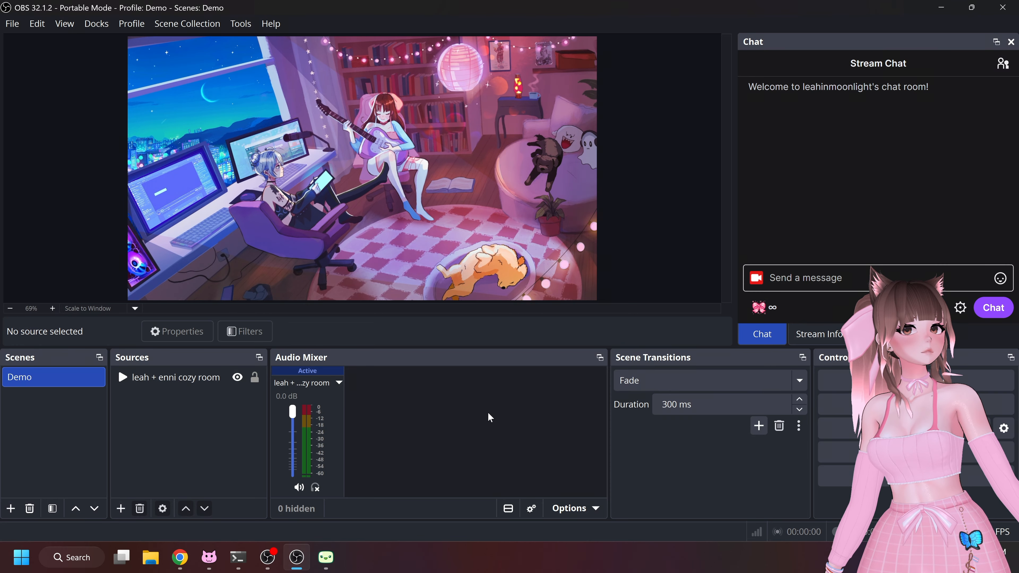
{"action": "left_click", "coordinate": [121, 508]}
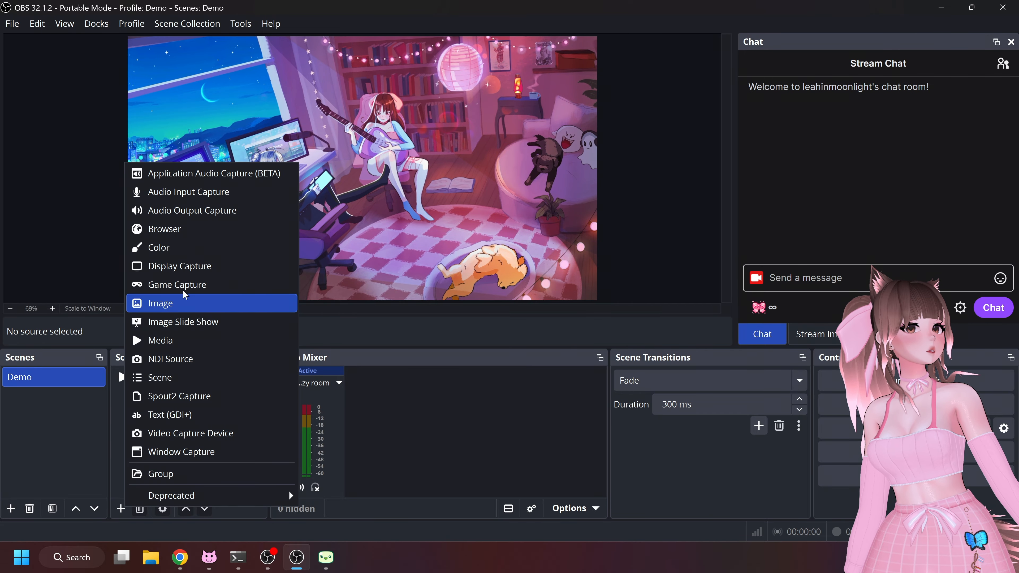
{"action": "left_click", "coordinate": [168, 229]}
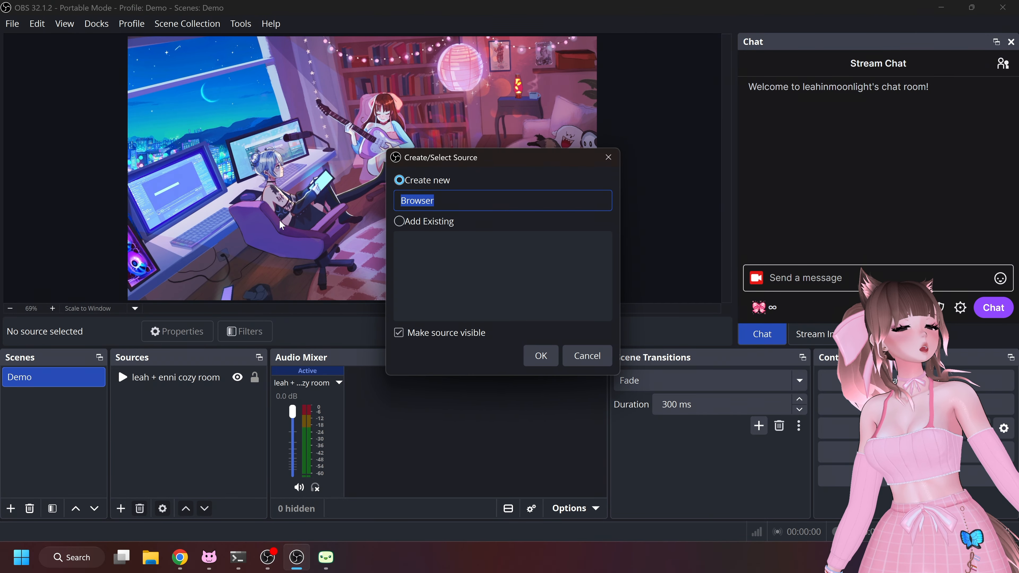
{"action": "type", "text": "slime2 chat ove"}
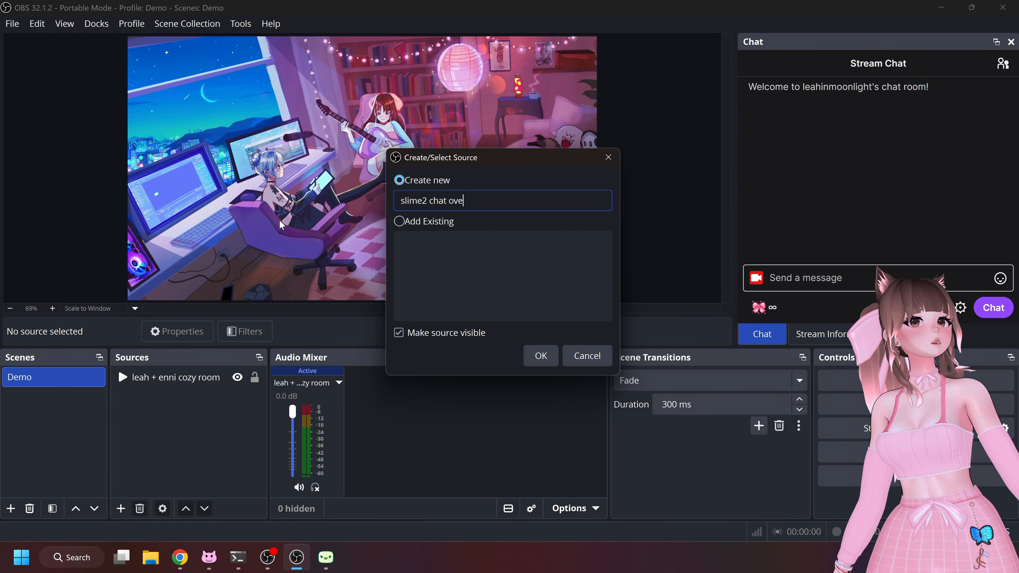
{"action": "type", "text": "rlay"}
{"action": "key", "text": "Return"}
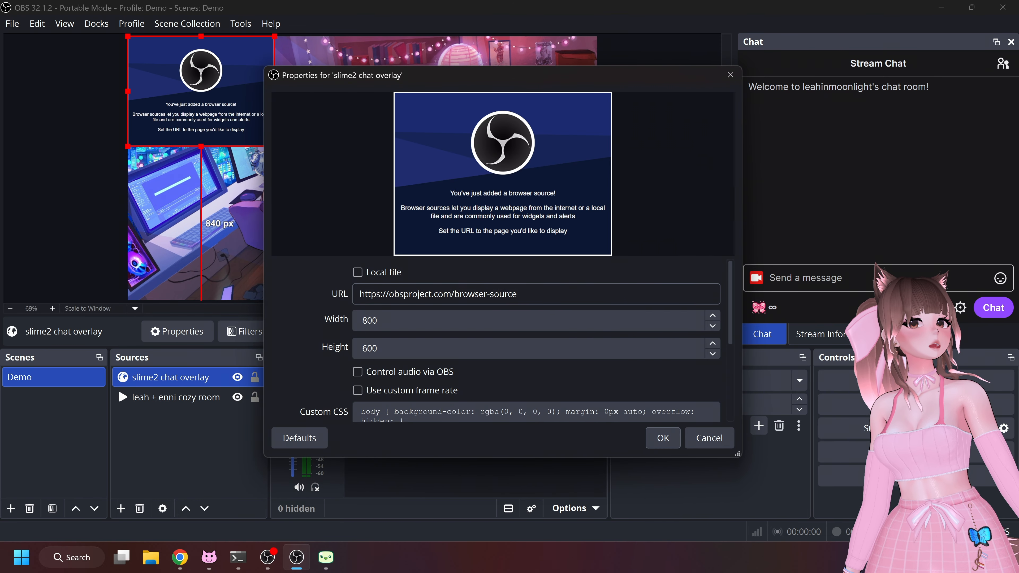
Paste the copied overlay URL into the browser source's URL field and confirm the properties
{"action": "key", "text": "Tab"}
{"action": "key", "text": "ctrl+v"}
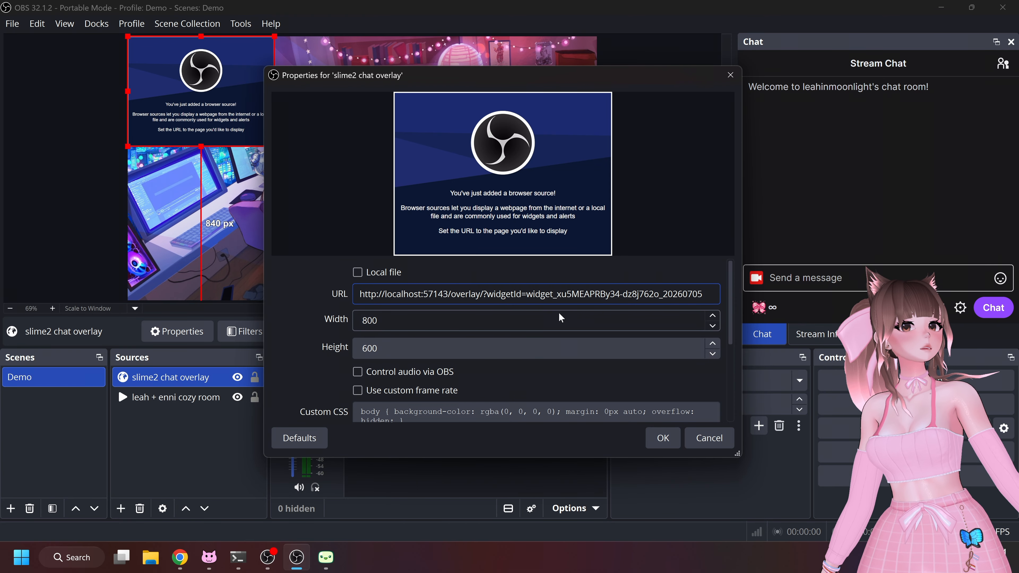
{"action": "left_click", "coordinate": [663, 439]}
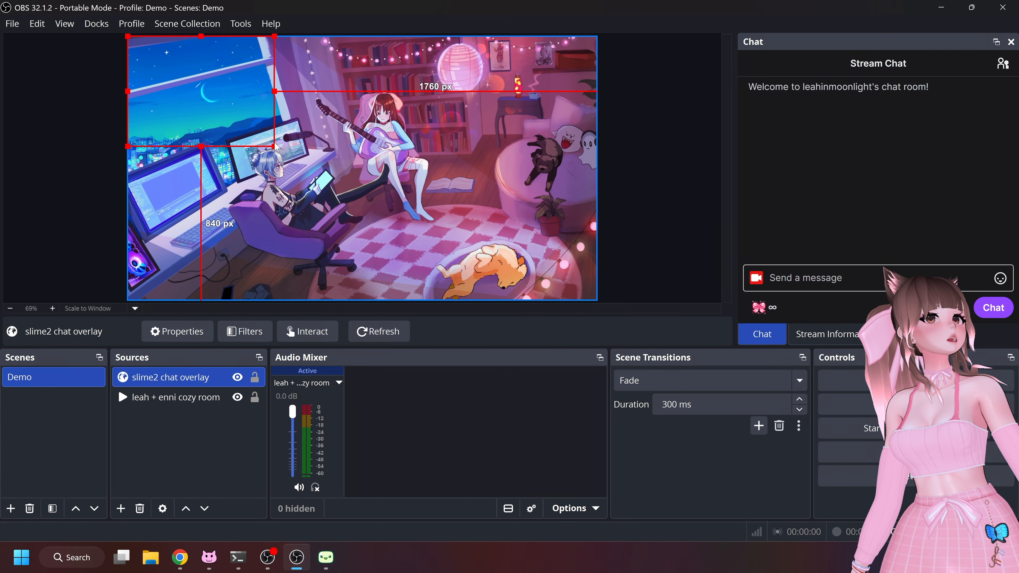
Enlarge the chat overlay source by dragging its corner down to the bottom of the canvas
{"action": "right_click", "coordinate": [437, 193]}
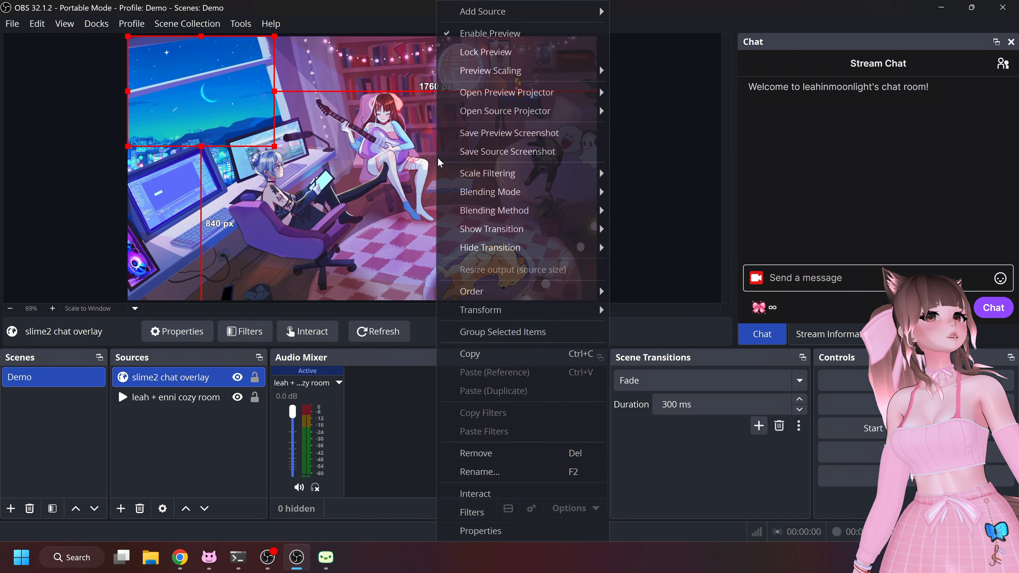
{"action": "left_click", "coordinate": [186, 132]}
{"action": "left_click", "coordinate": [260, 133]}
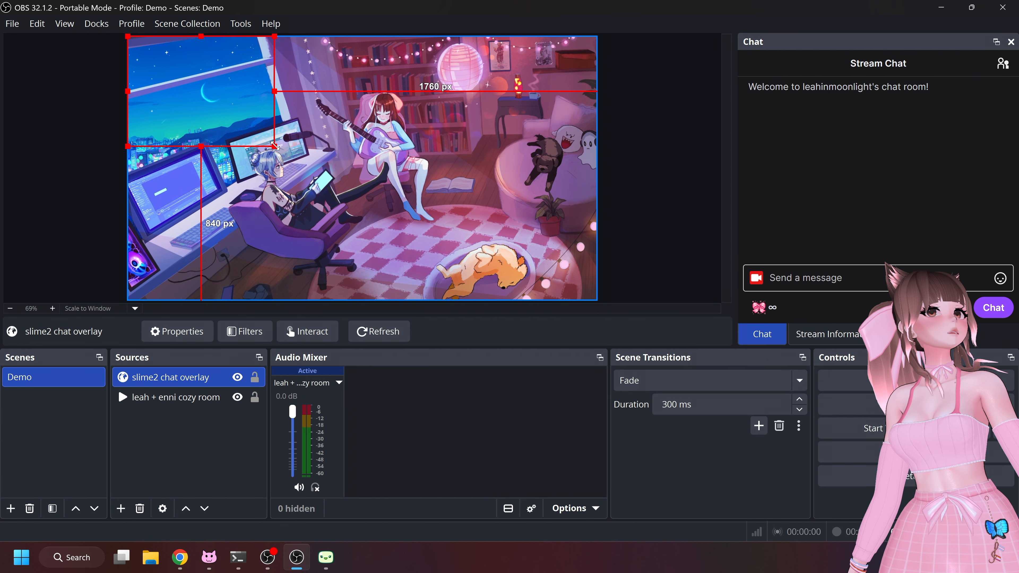
{"action": "left_click_drag", "start_coordinate": [274, 146], "coordinate": [448, 303]}
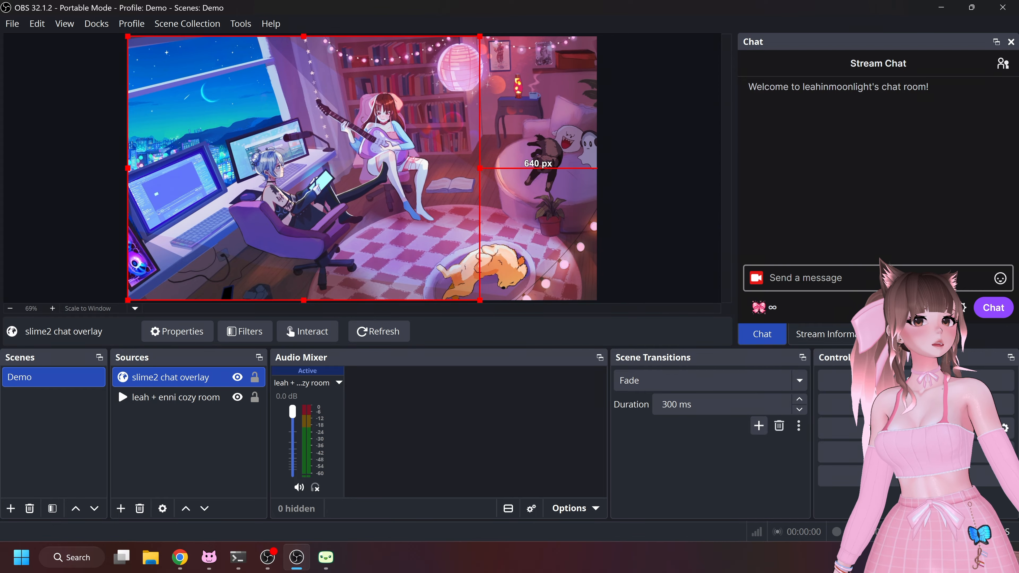
Lock the OBS preview so the chat overlay source cannot be moved
{"action": "left_click", "coordinate": [910, 278]}
{"action": "right_click", "coordinate": [514, 208]}
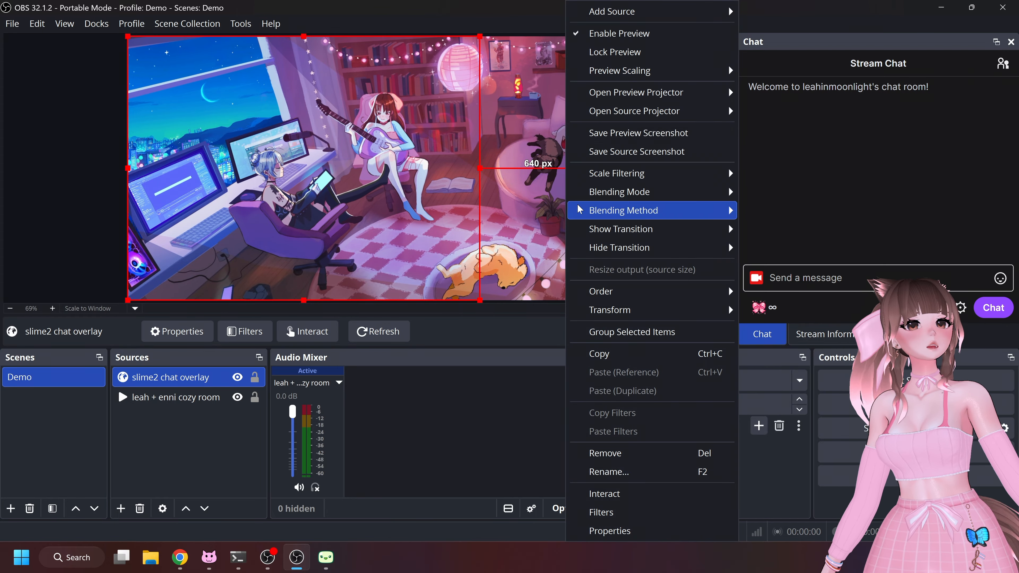
{"action": "left_click", "coordinate": [626, 51]}
Send the message "test" in the stream chat
{"action": "left_click", "coordinate": [822, 278]}
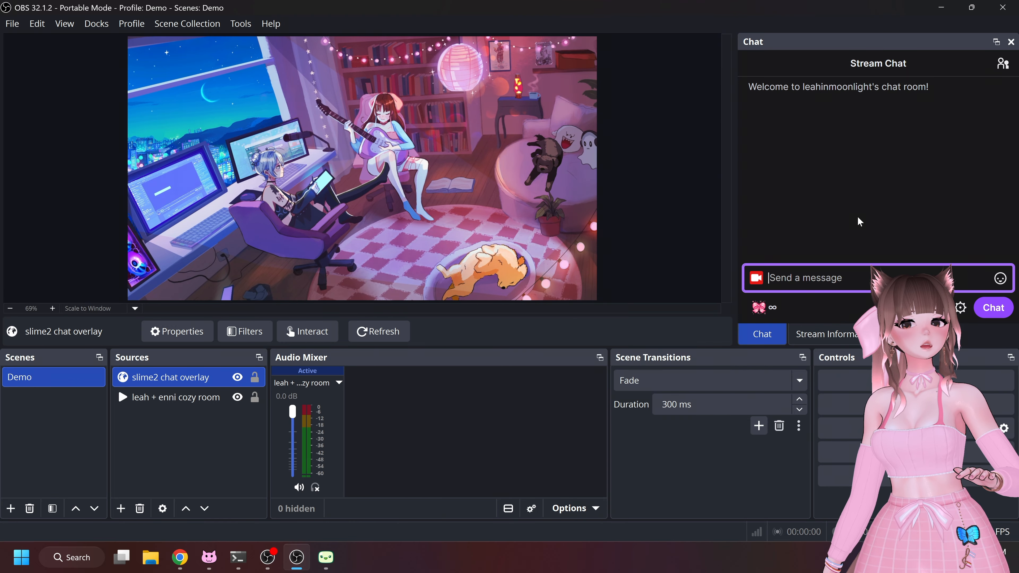
{"action": "type", "text": "test"}
{"action": "key", "text": "Return"}
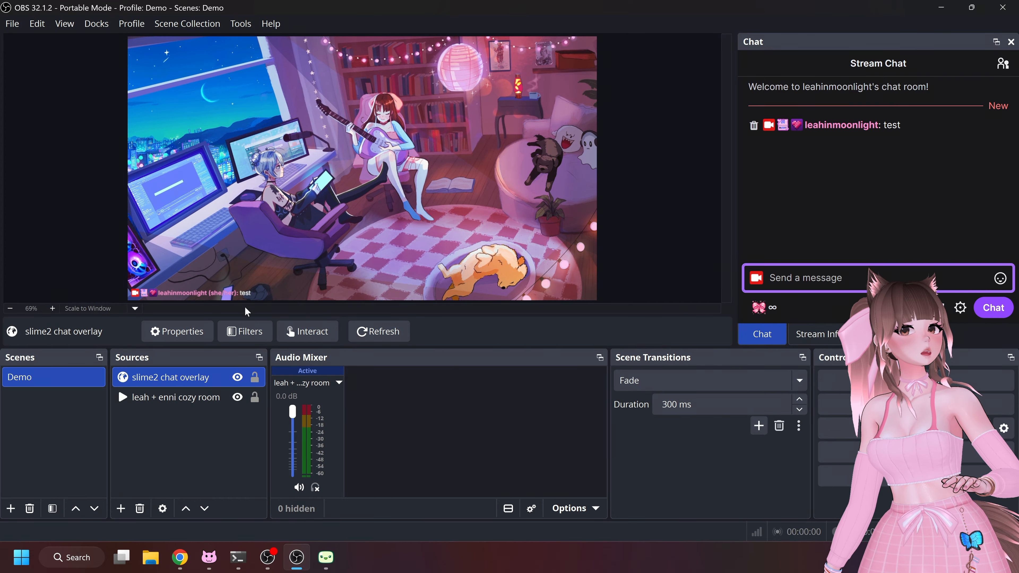
Send the chat message "L: hi here's a message from Leah" to test a plurality proxy
{"action": "type", "text": "L:"}
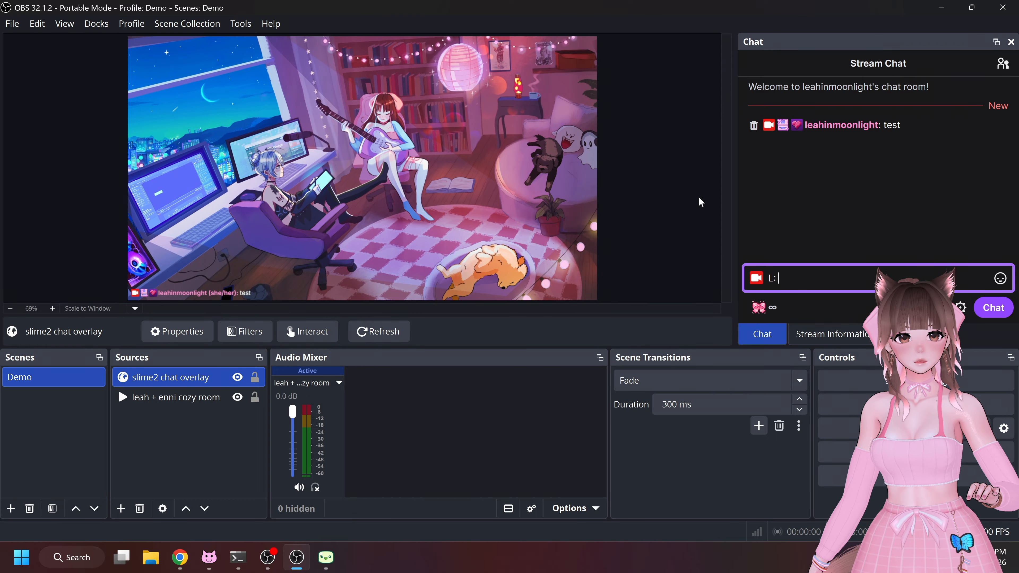
{"action": "type", "text": " hi here"}
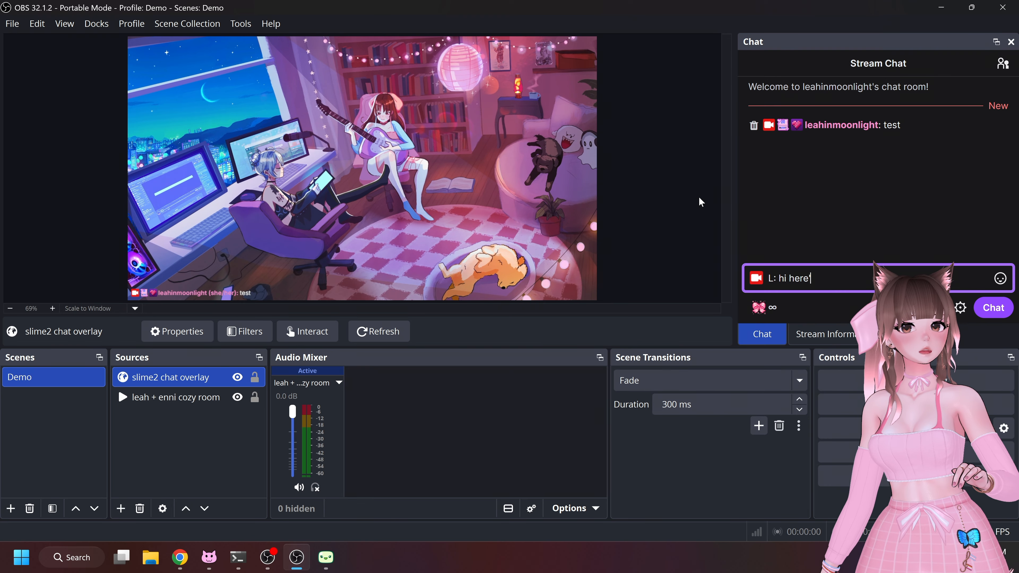
{"action": "type", "text": "'s a message fo"}
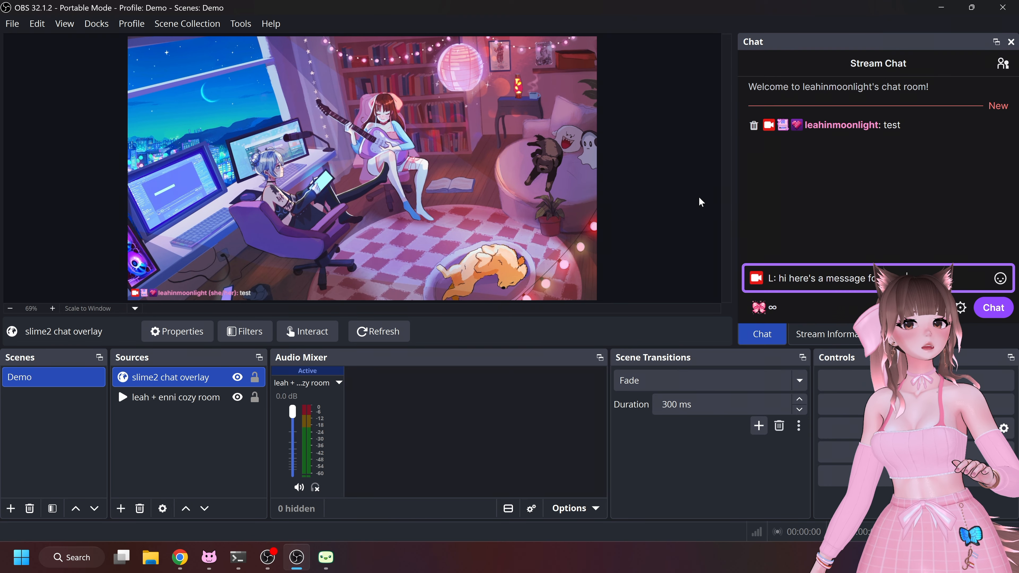
{"action": "type", "text": "h"}
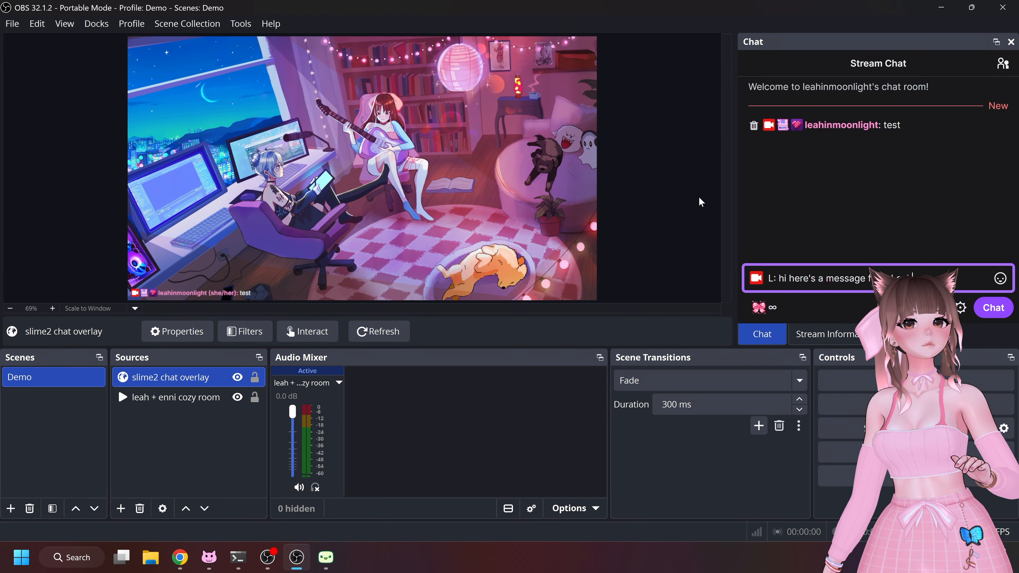
{"action": "key", "text": "Return"}
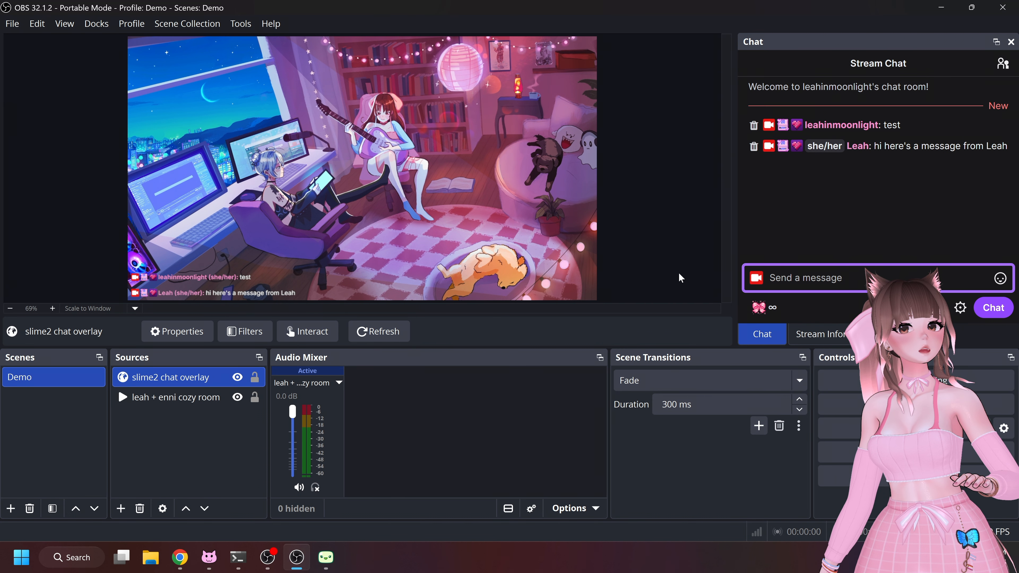
Send the chat message "S: hihi from Samara"
{"action": "type", "text": "Samara: hihi"}
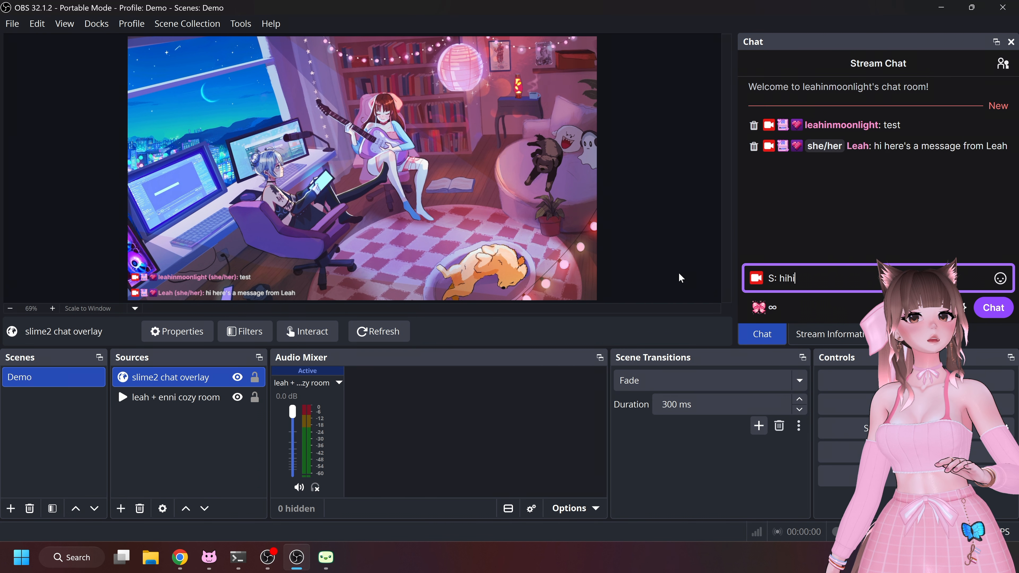
{"action": "type", "text": " from Samara"}
{"action": "key", "text": "Return"}
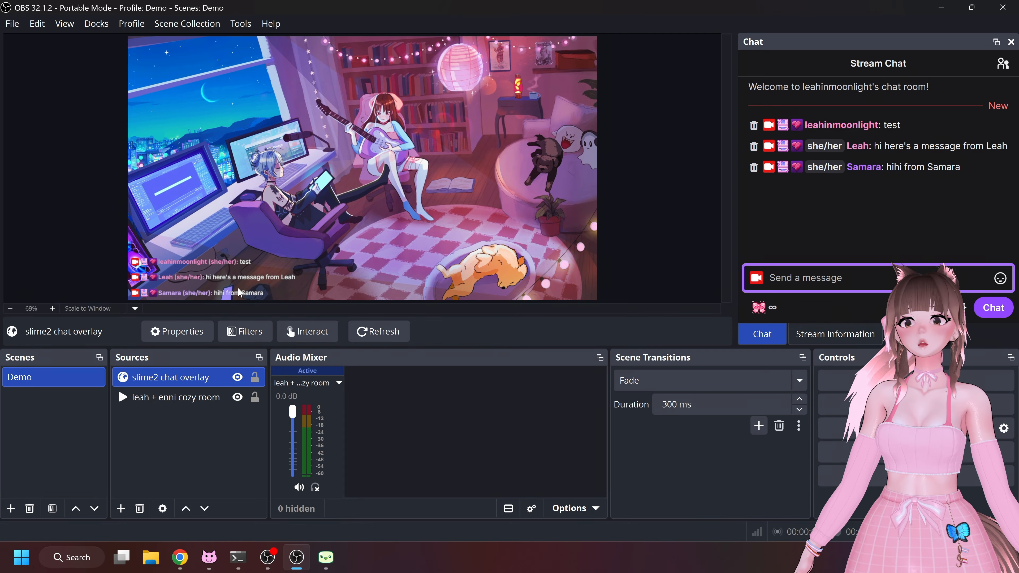
Switch to Slime2, close the Overlay URL dialog, and turn on Keep Original Usernames in the Plurality settings
{"action": "left_click", "coordinate": [325, 559]}
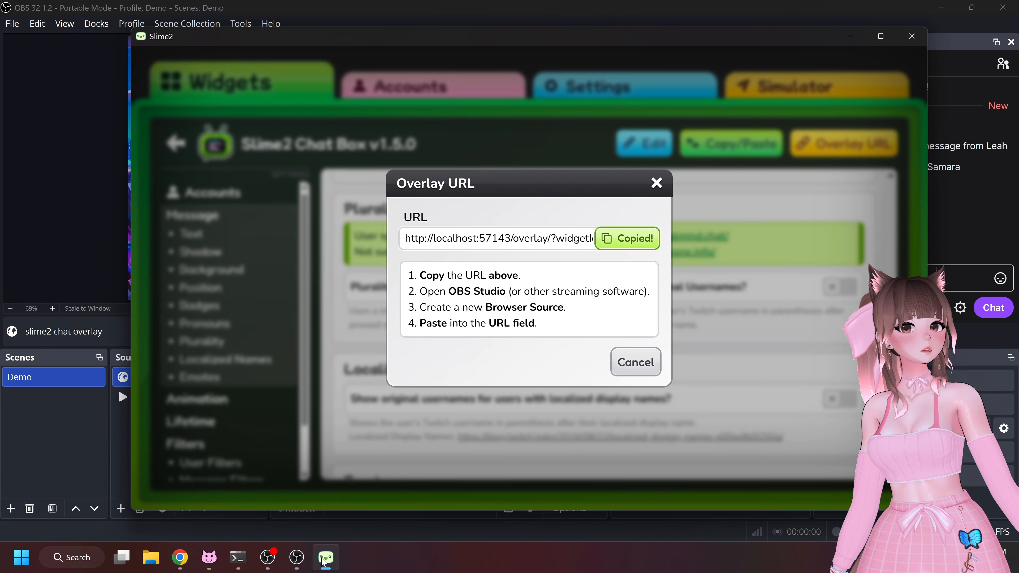
{"action": "left_click", "coordinate": [635, 362]}
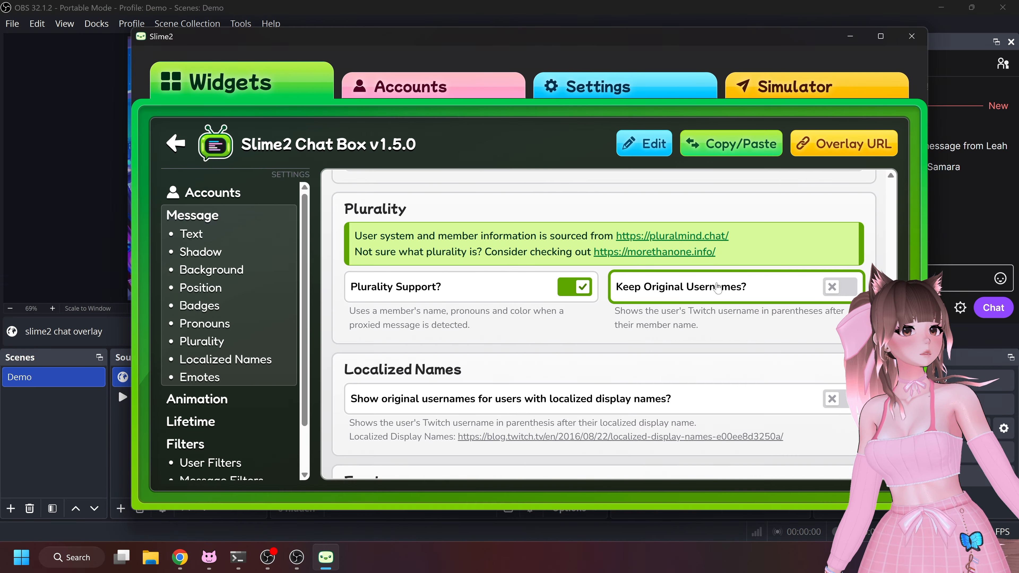
{"action": "left_click_drag", "start_coordinate": [608, 39], "coordinate": [730, 16]}
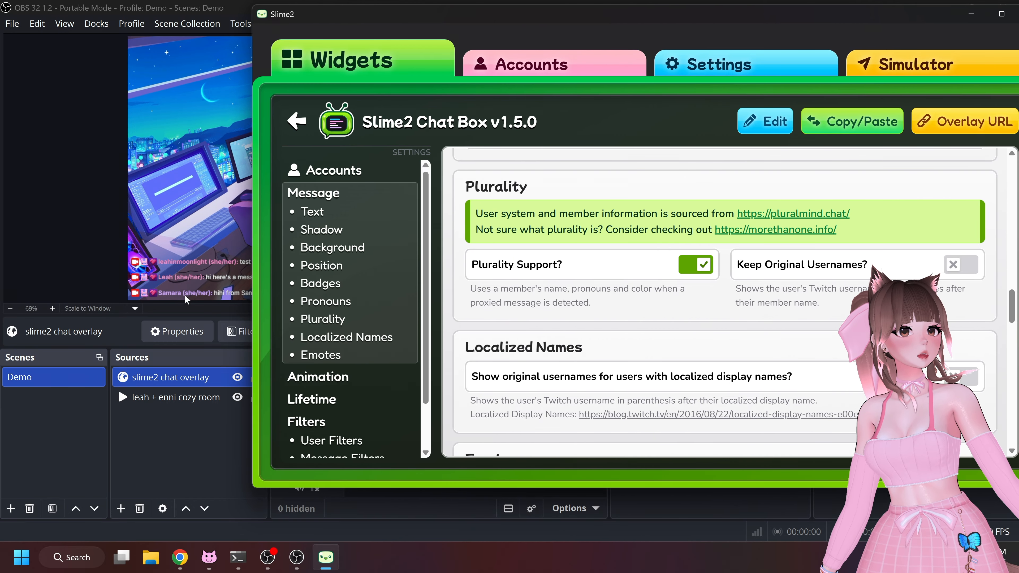
{"action": "left_click", "coordinate": [956, 267]}
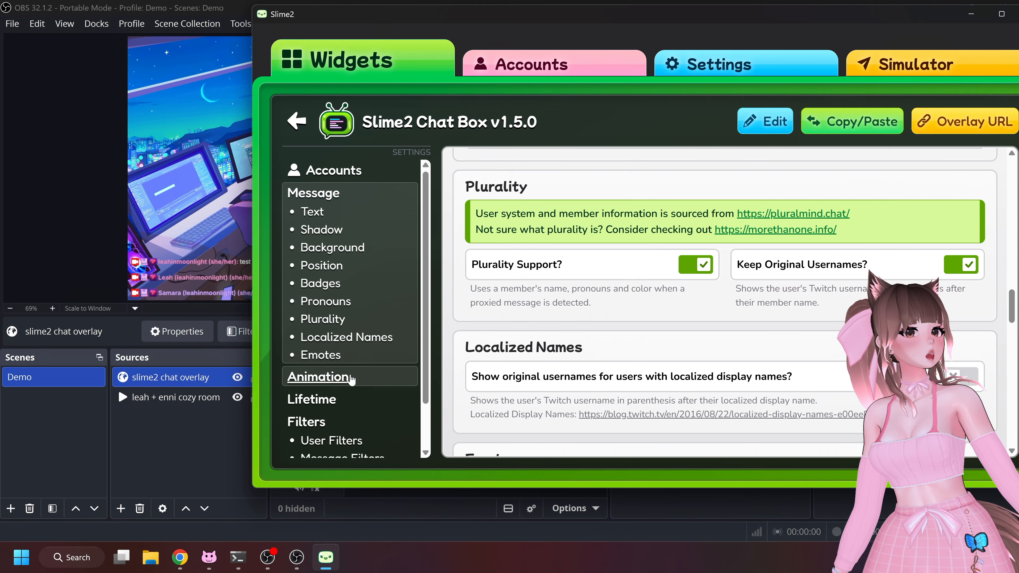
Check the chat overlay in OBS, then turn Keep Original Usernames back off in Slime2 and return to OBS
{"action": "left_click", "coordinate": [160, 267]}
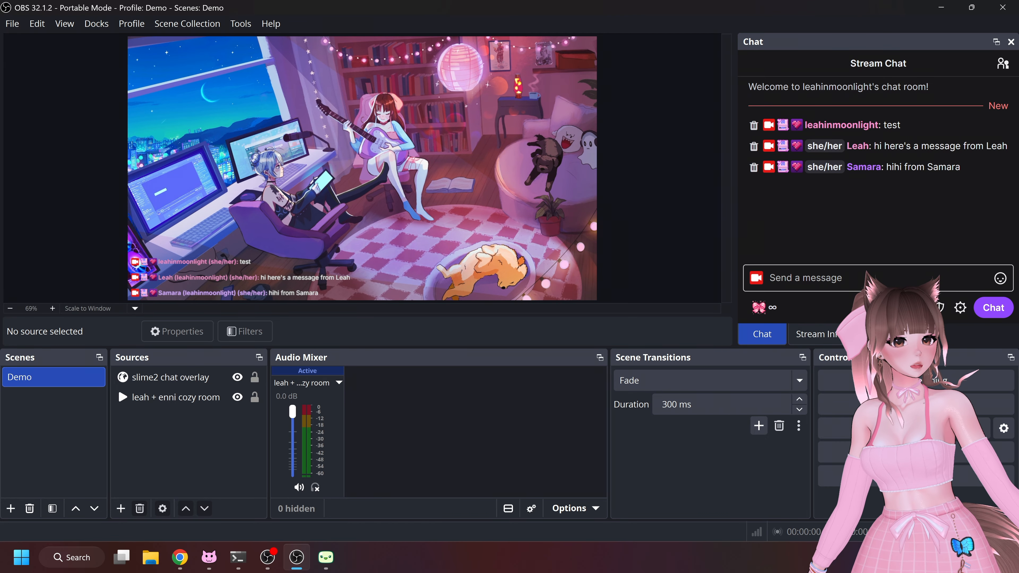
{"action": "key", "text": "alt+Tab"}
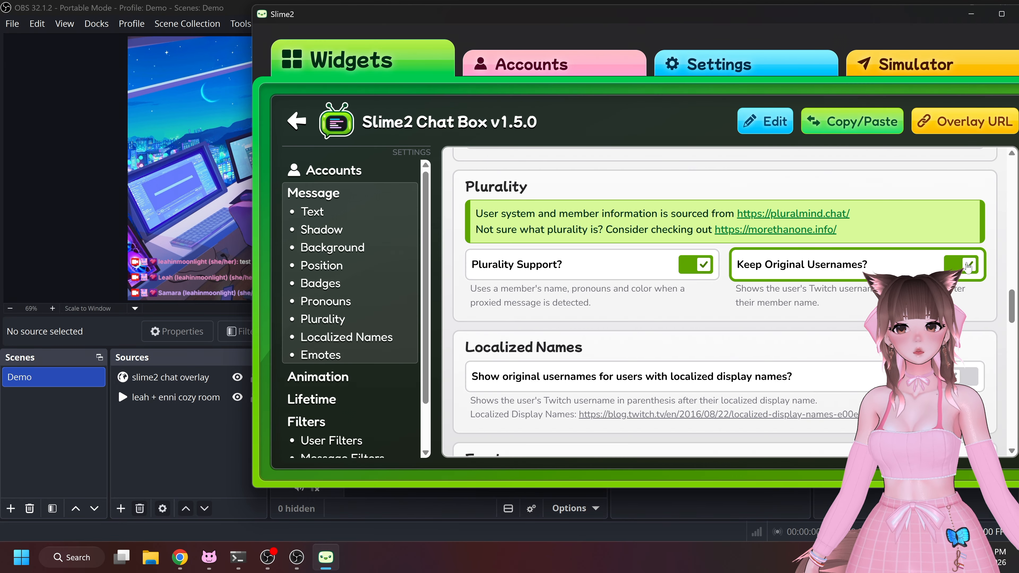
{"action": "left_click", "coordinate": [968, 264]}
{"action": "key", "text": "alt+Tab"}
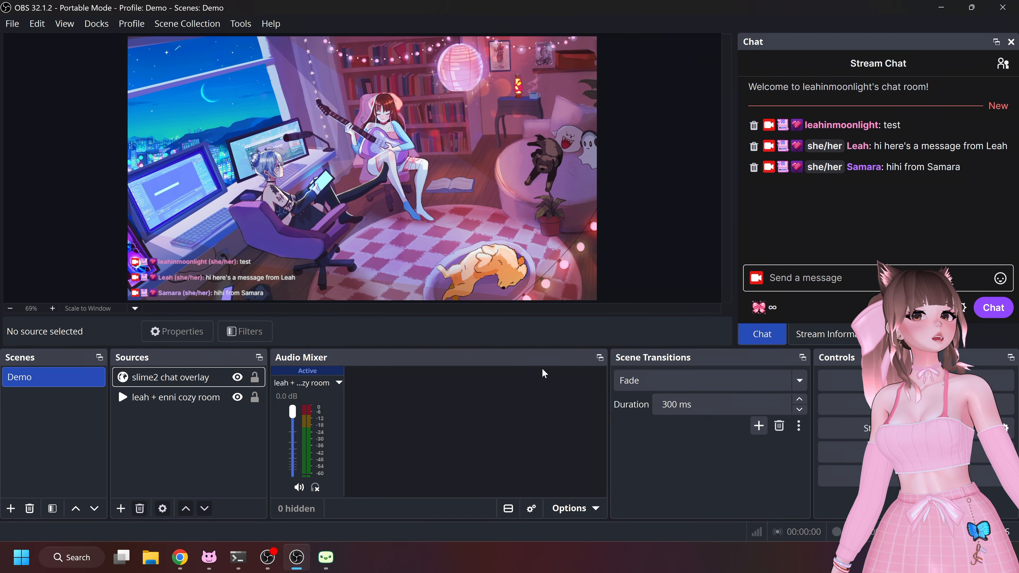